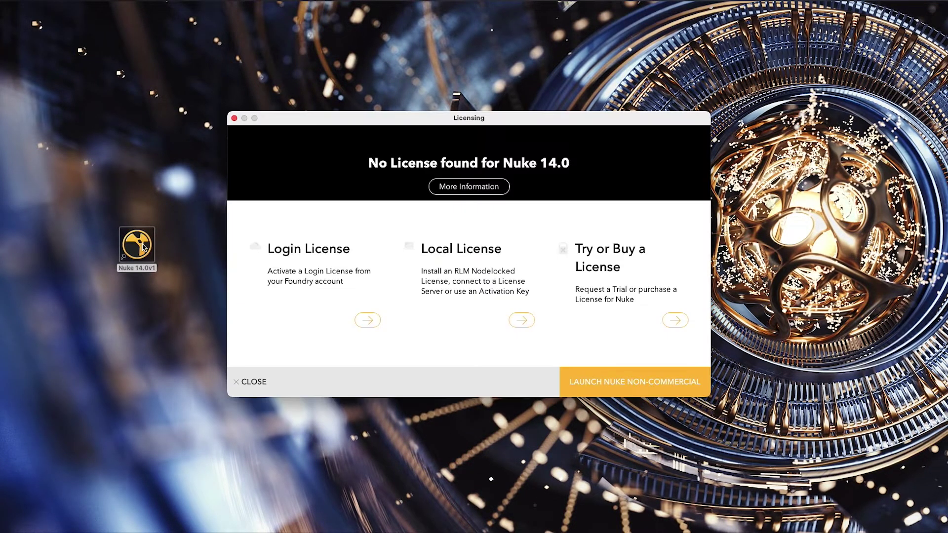
Step: Choose Login License in Nuke's Licensing dialog to activate through a Foundry account
click(374, 322)
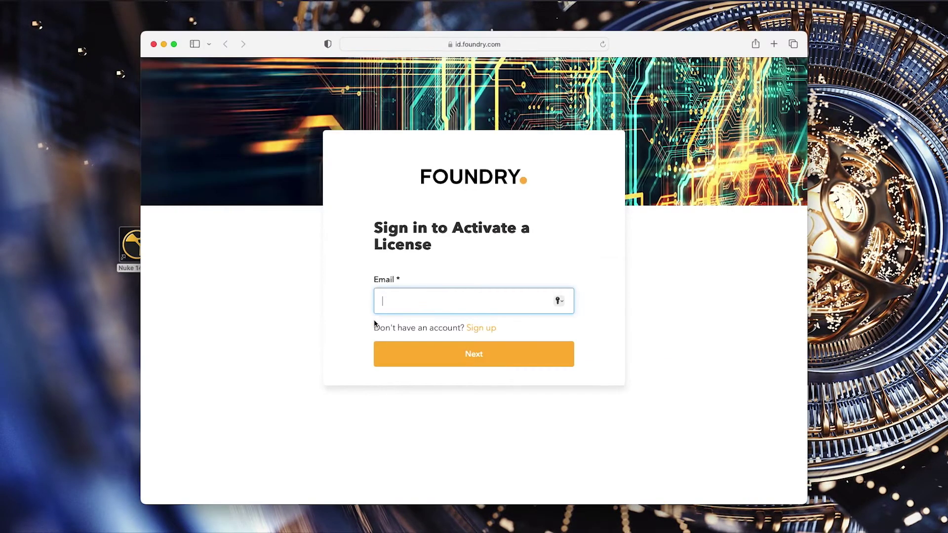
Step: Sign in to Foundry ID with email and password, and activate this device
key(Return)
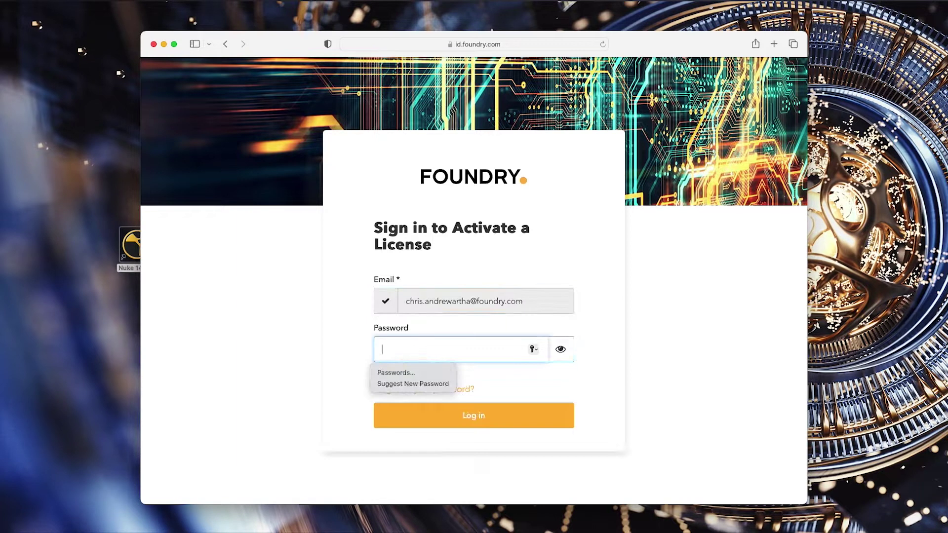
text(******)
key(Return)
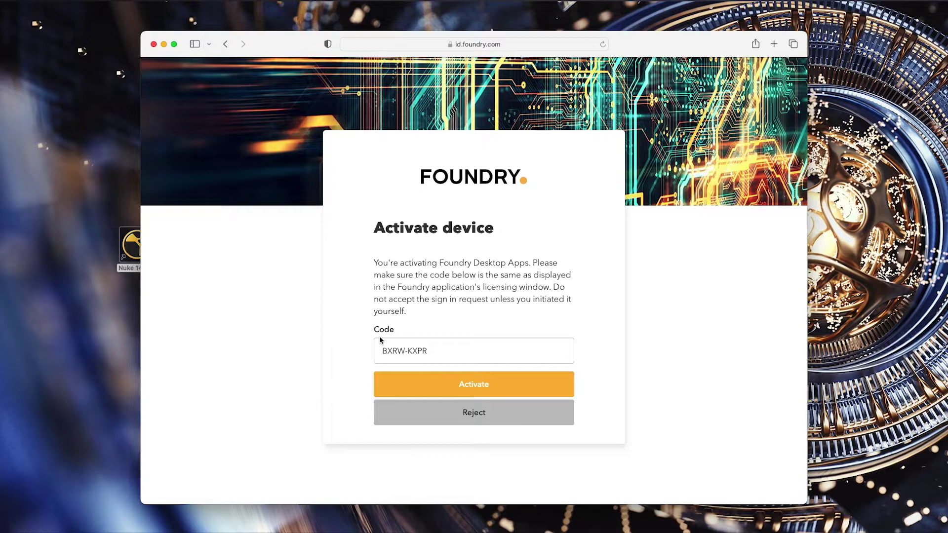
click(428, 390)
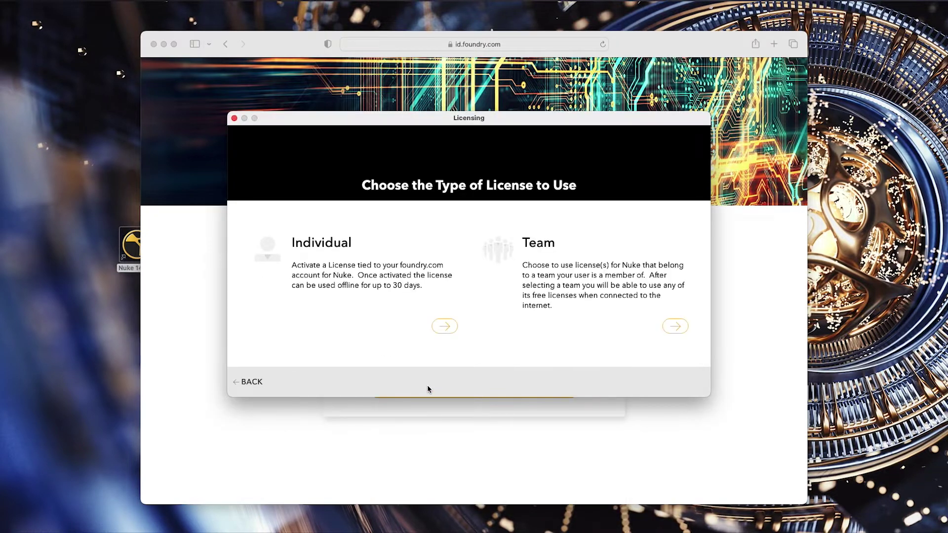
Step: Install the team license entitlement in Nuke, then view the team's entitlements in the portal
click(676, 328)
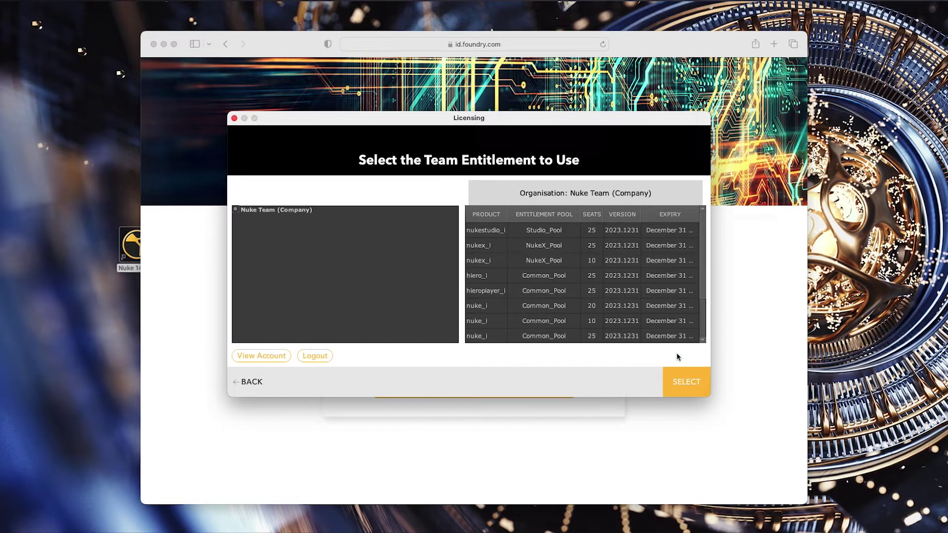
click(682, 380)
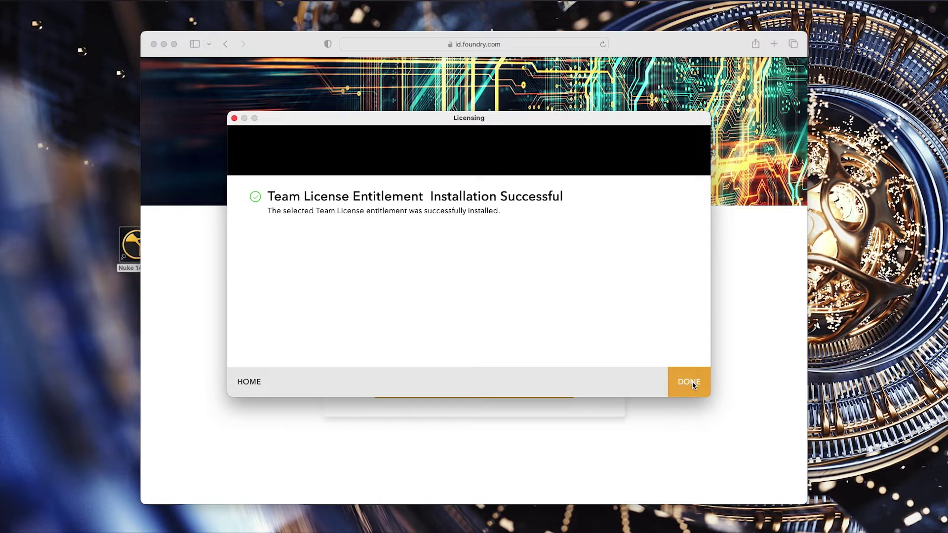
click(690, 383)
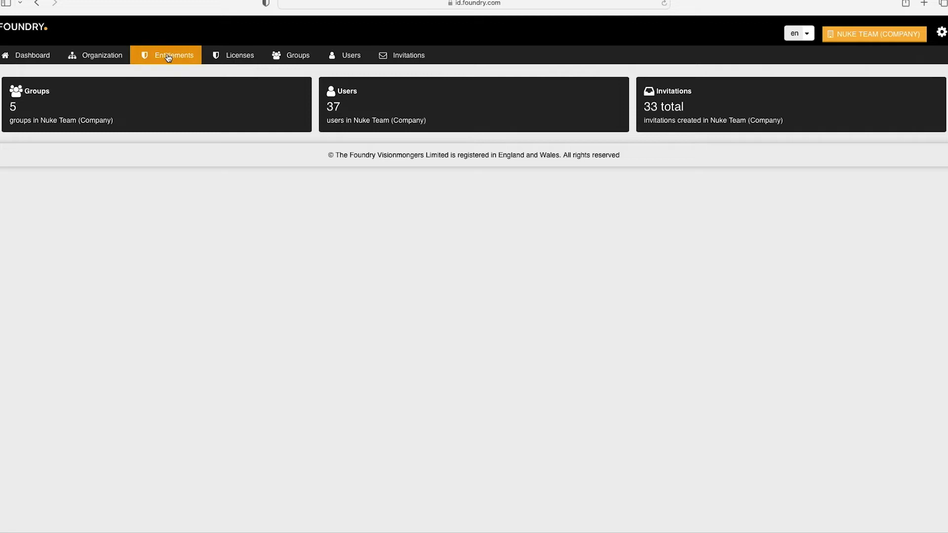
click(168, 57)
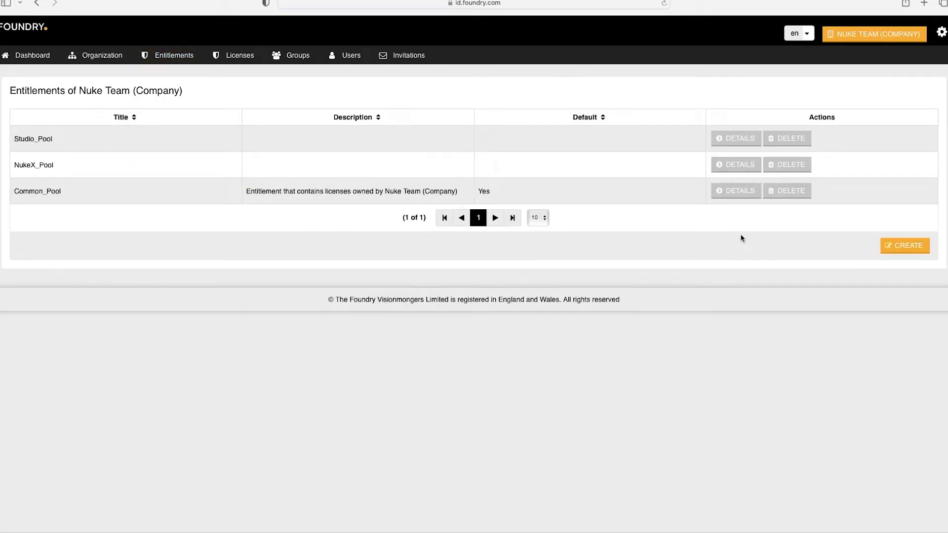
Step: Create a Nuke Team entitlement titled 'Hiero_Pool' and return to the entitlements list
click(907, 245)
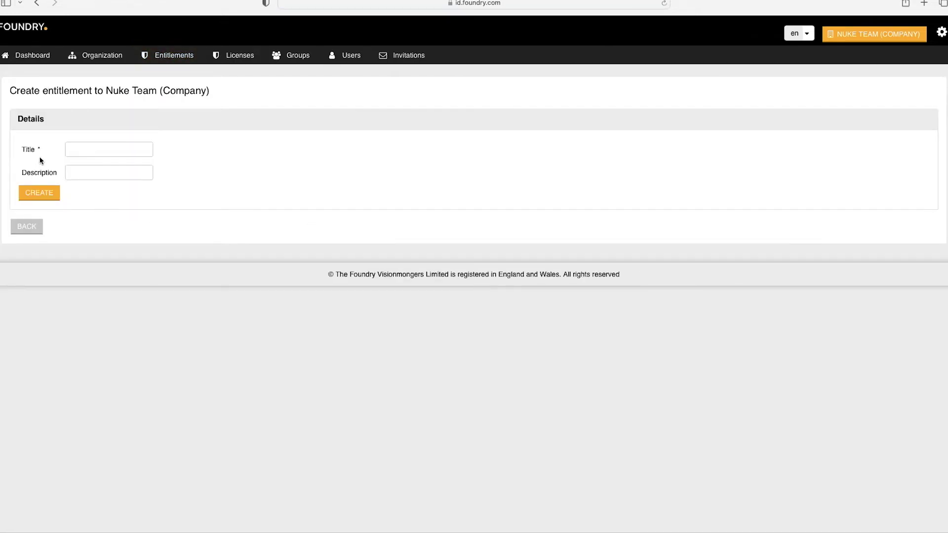
click(70, 150)
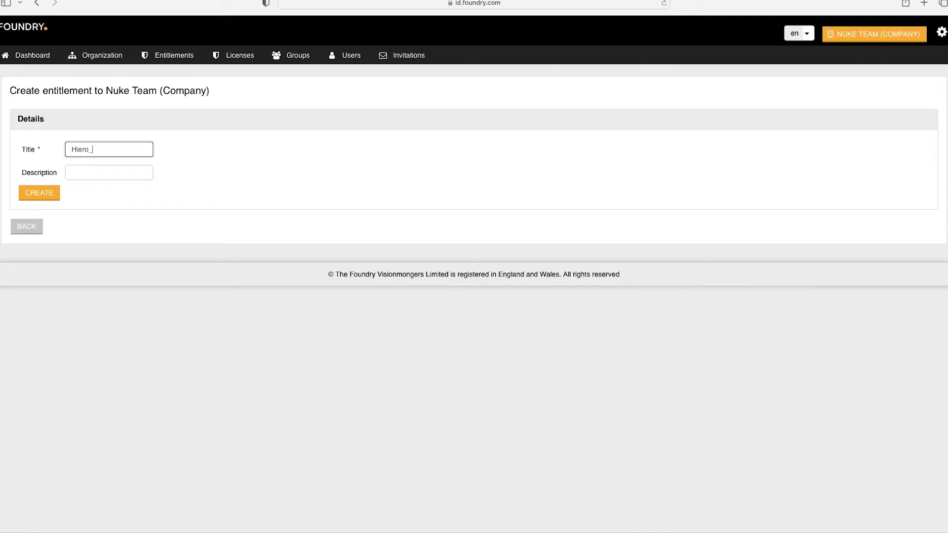
click(38, 194)
click(187, 64)
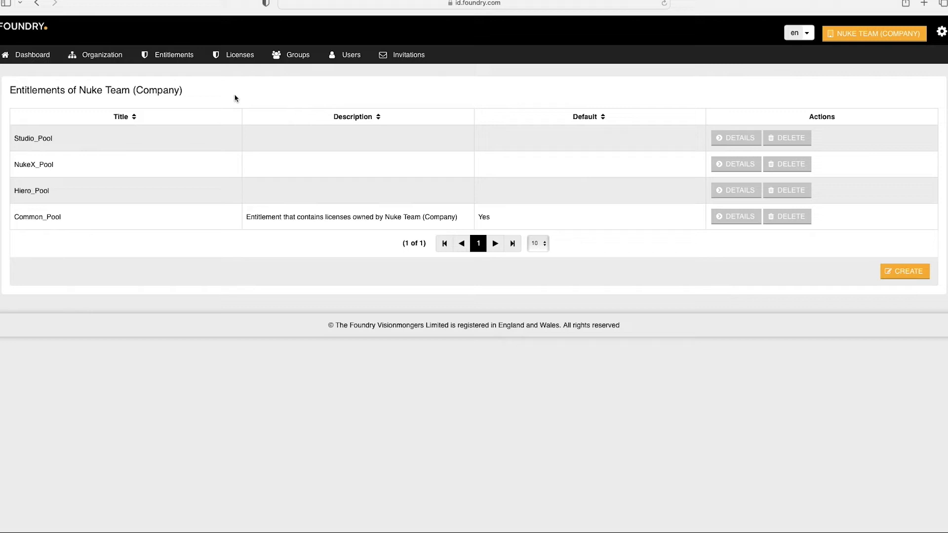
Step: Move the Hiero license from Common_Pool into Hiero_Pool
click(749, 220)
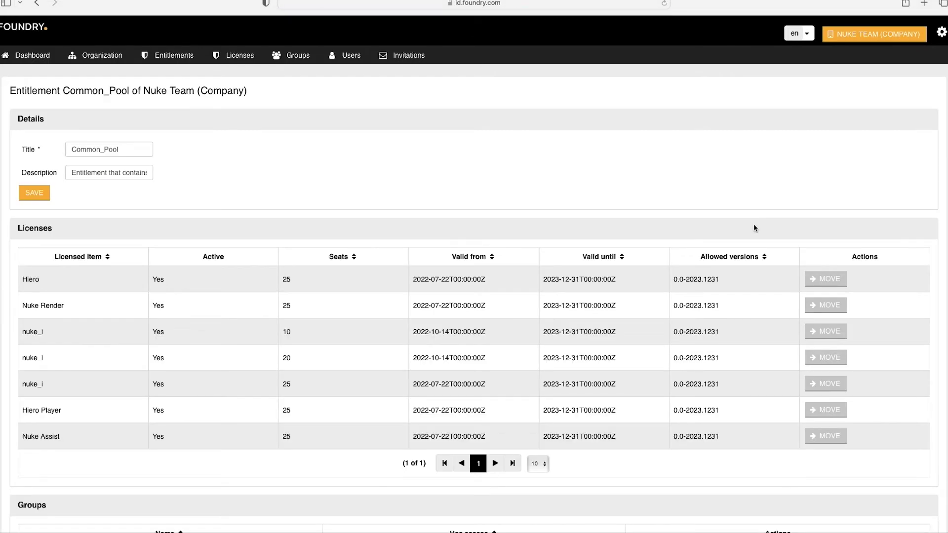
click(821, 279)
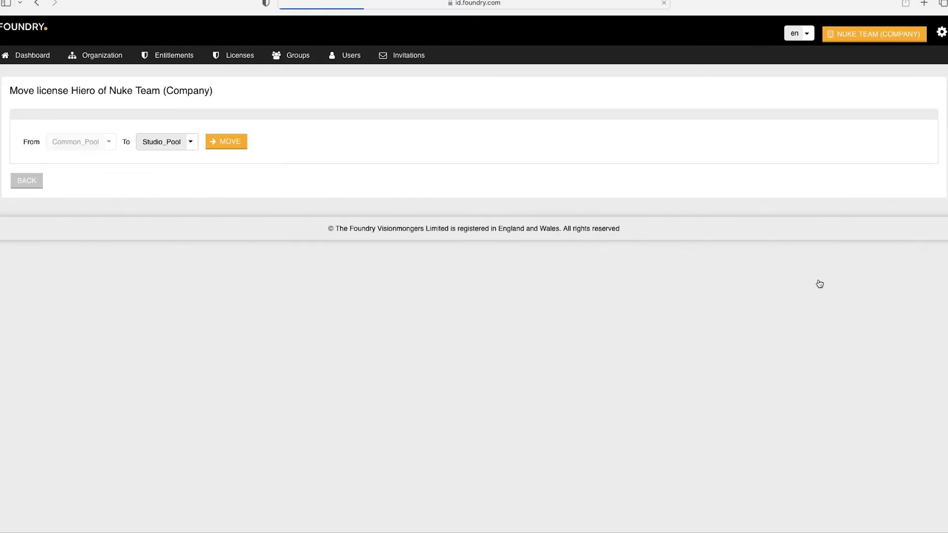
click(190, 149)
click(182, 190)
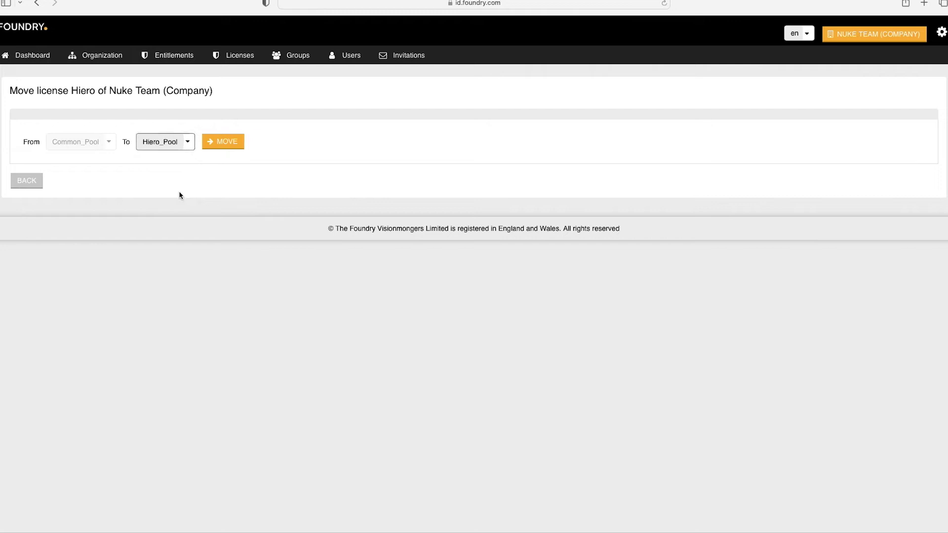
click(221, 145)
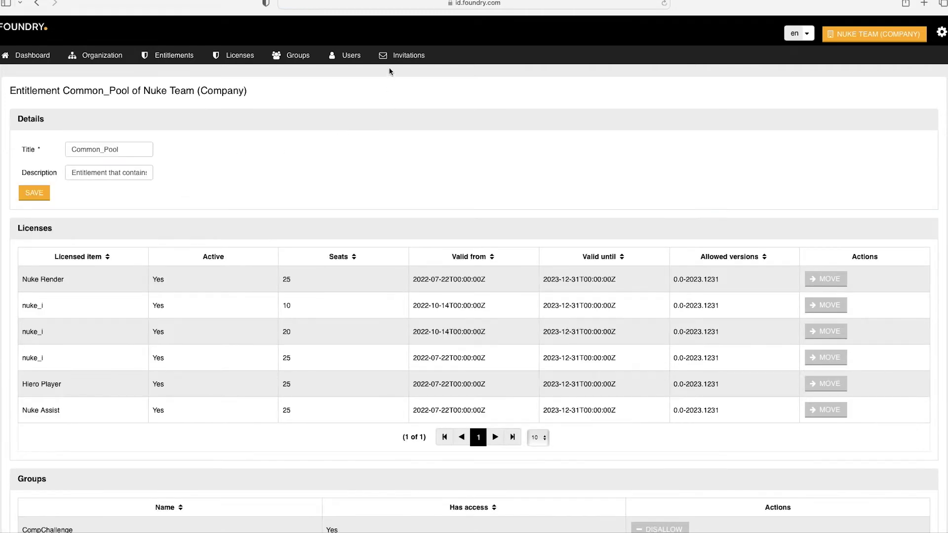
Step: Start a member invitation for the Nuke Team Employees group and reach its drafts page
click(404, 55)
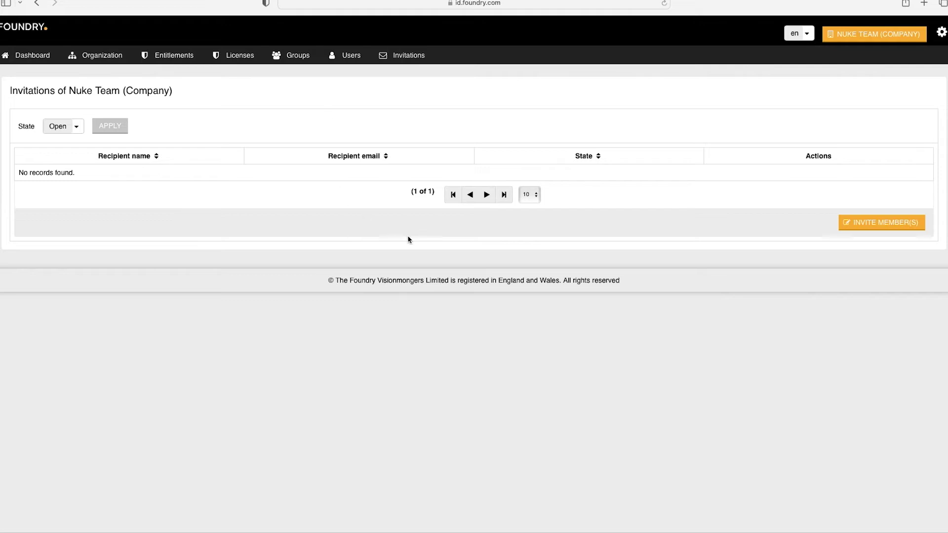
click(852, 225)
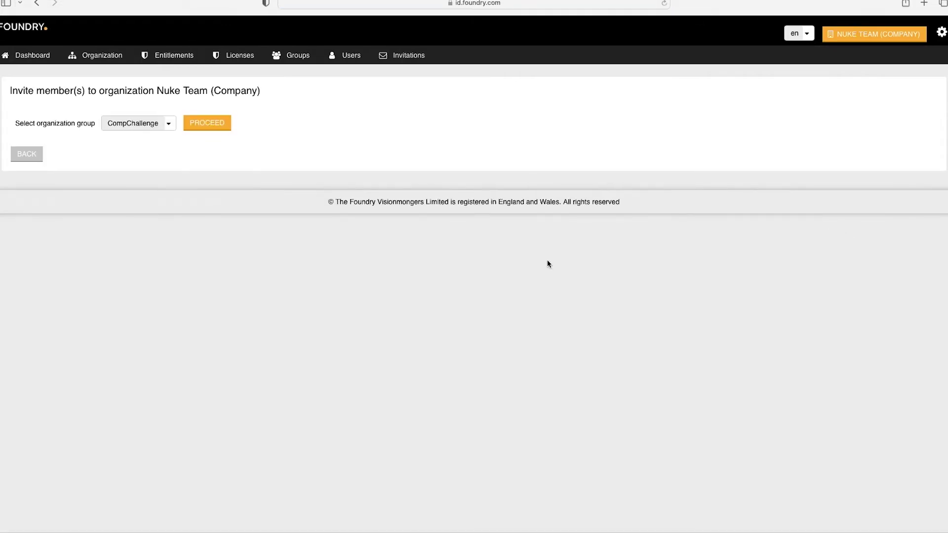
click(140, 125)
click(142, 205)
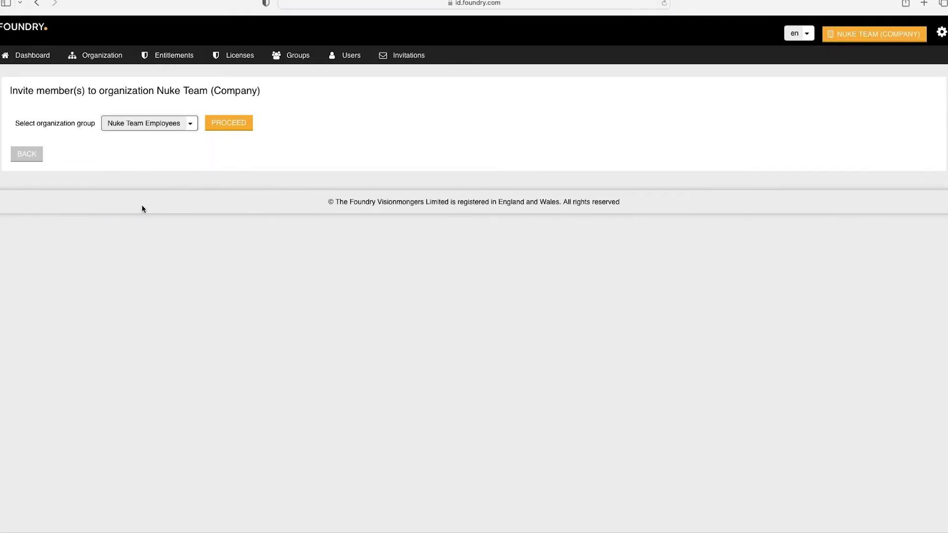
click(229, 123)
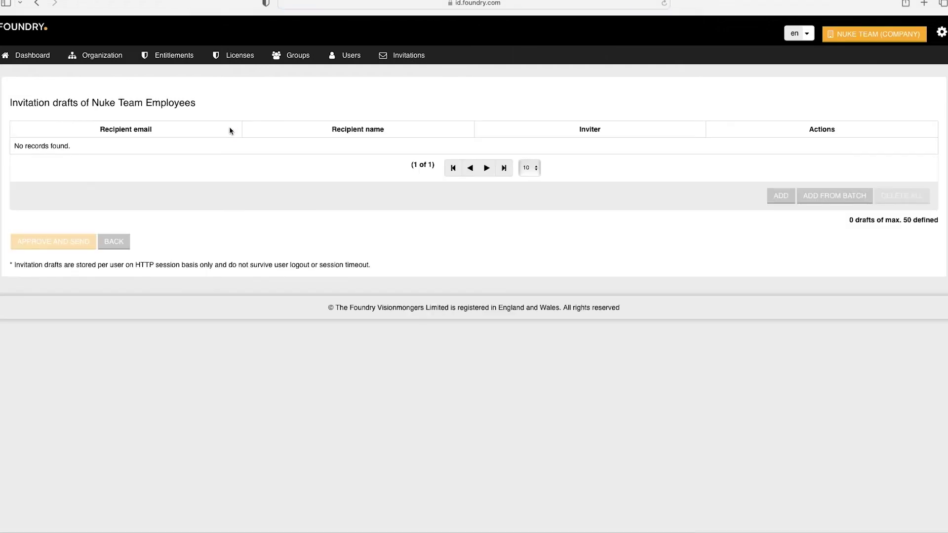
Step: Draft an invitation with recipient email, name and personal welcome message, then approve and send it
click(781, 196)
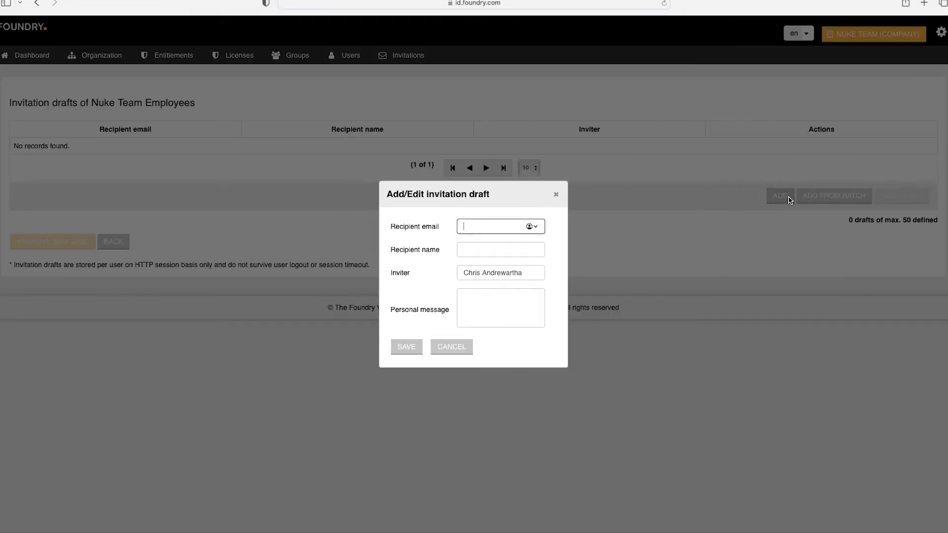
text(A)
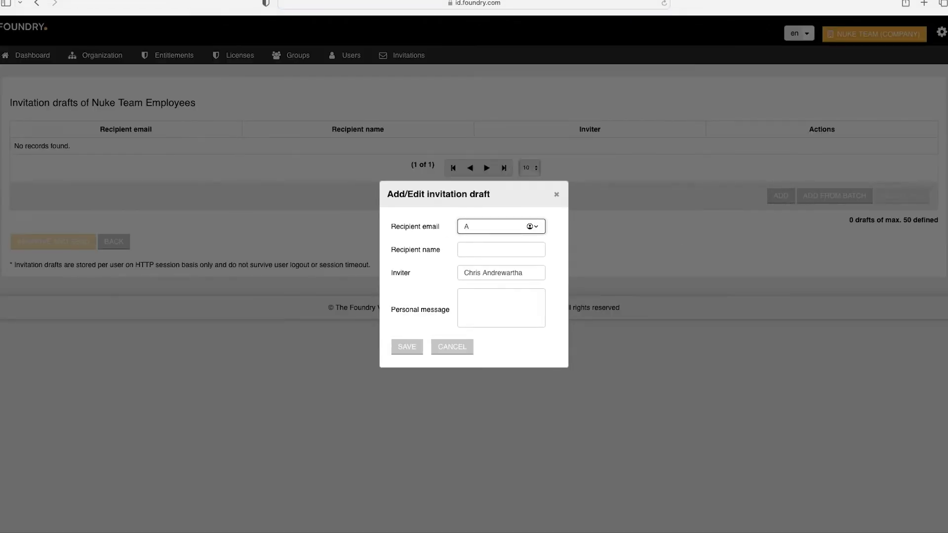
text(NewUser@Foundry.com)
key(Tab)
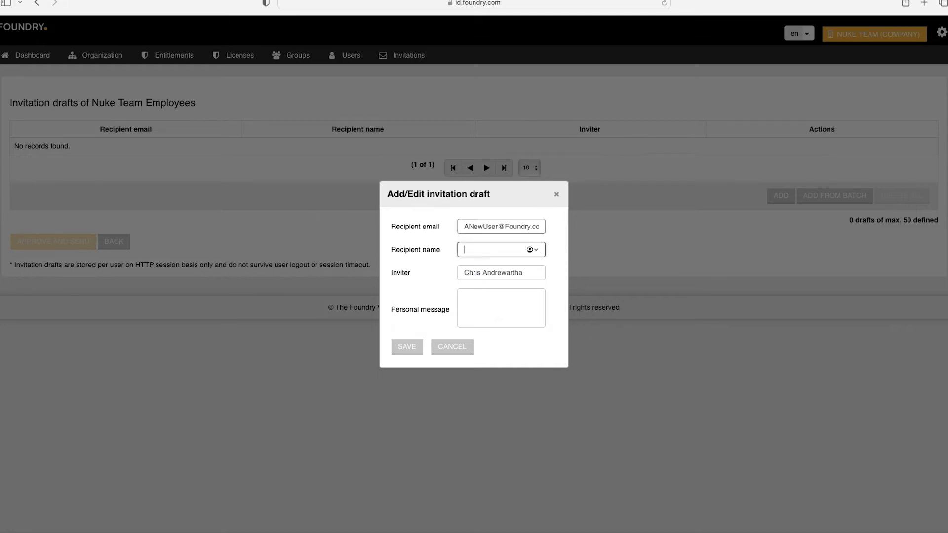
text(New Person)
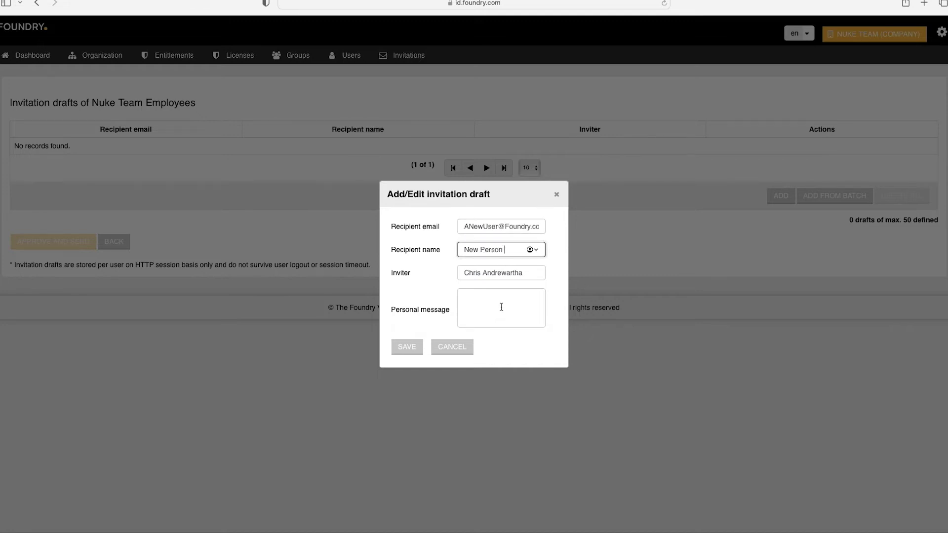
click(501, 307)
text(Welcome)
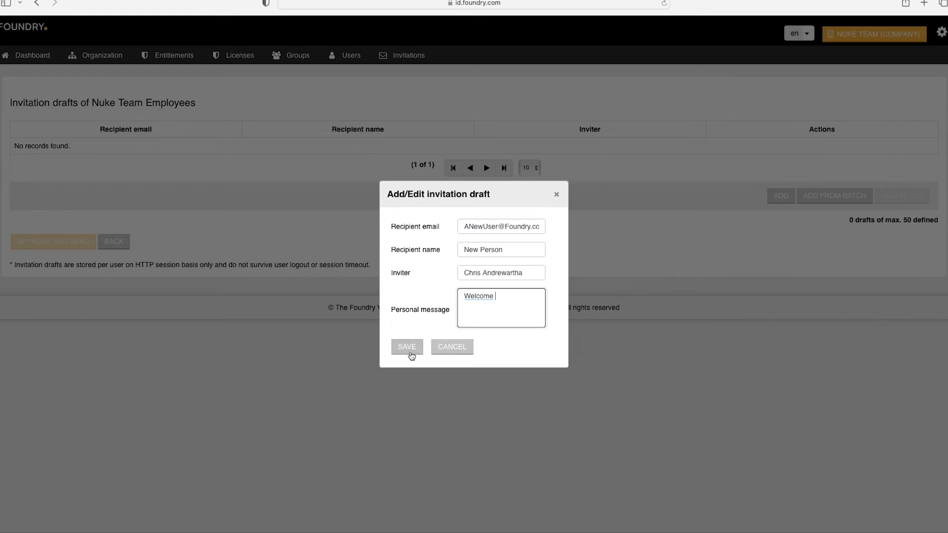
click(408, 348)
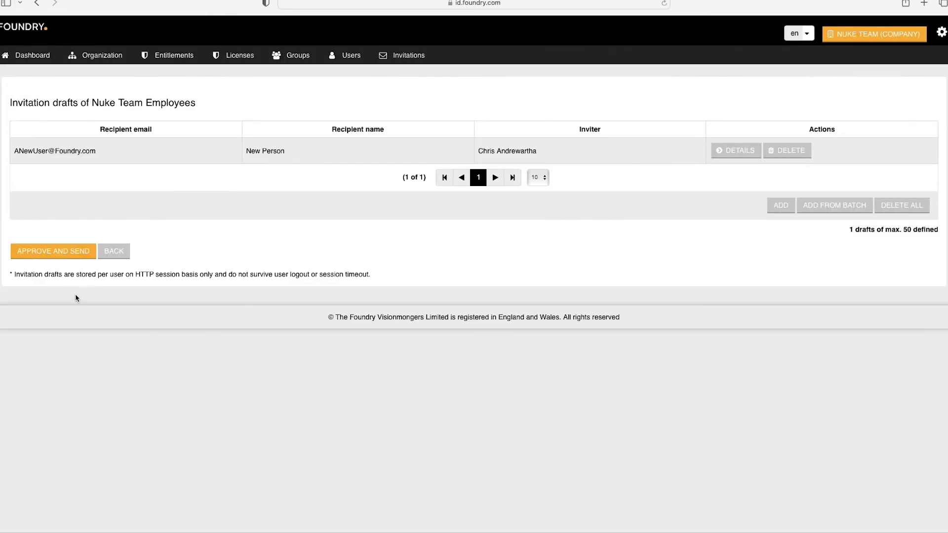
click(59, 254)
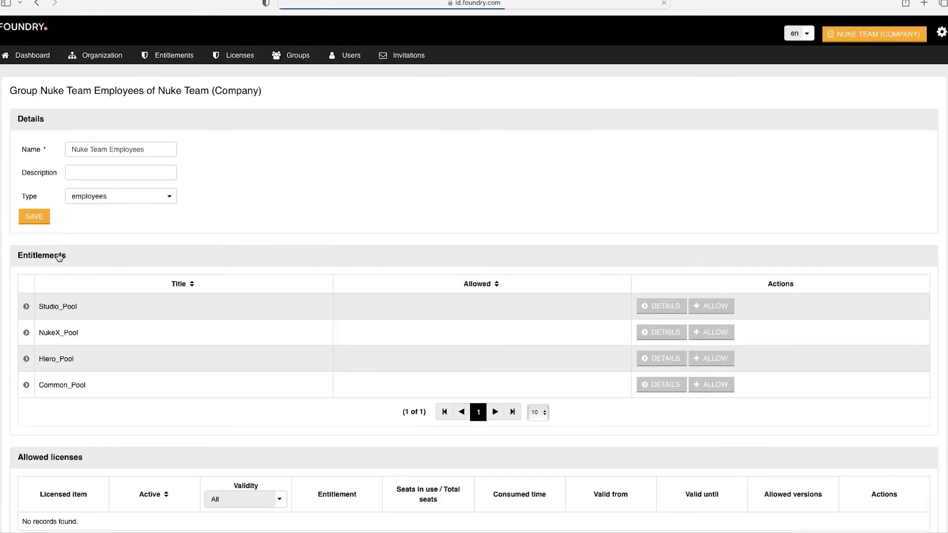
Step: Allow Hiero_Pool for the Product Managers group on its group details page
click(296, 56)
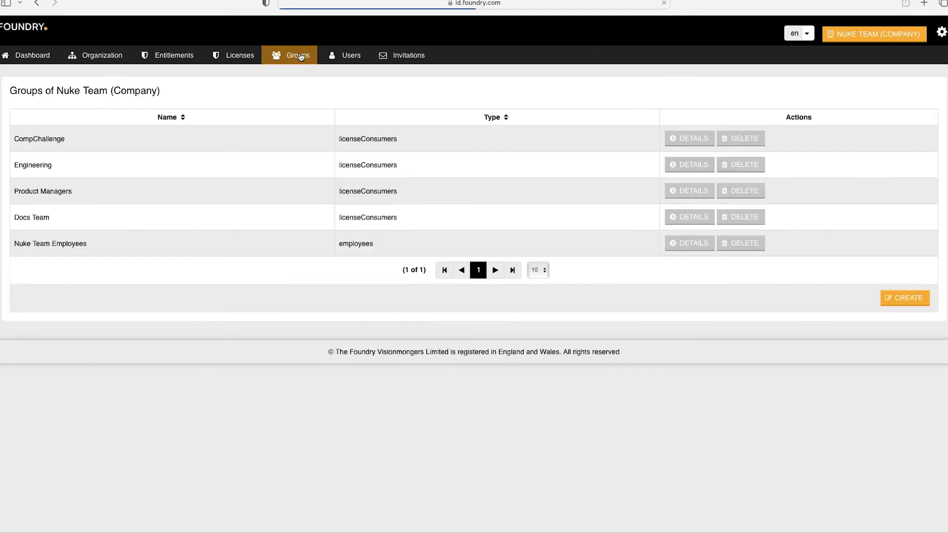
click(683, 192)
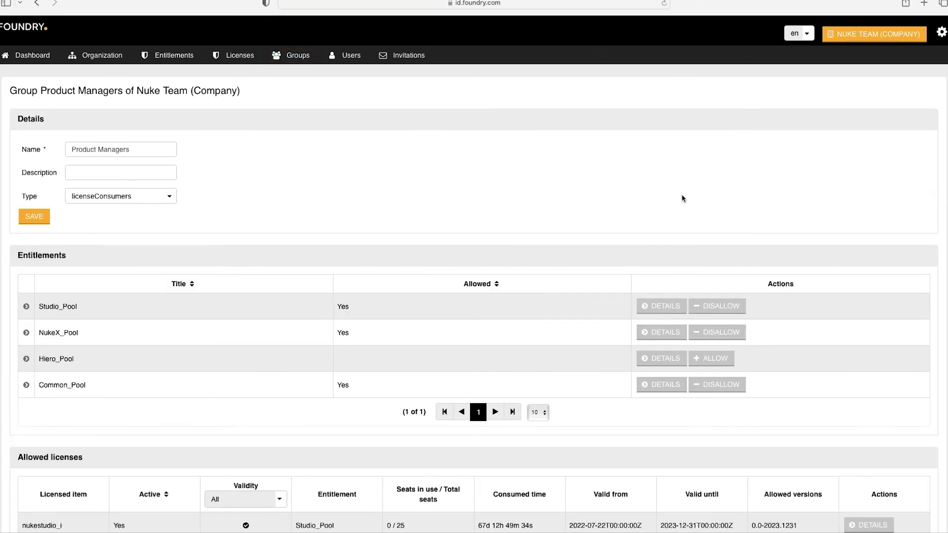
click(709, 360)
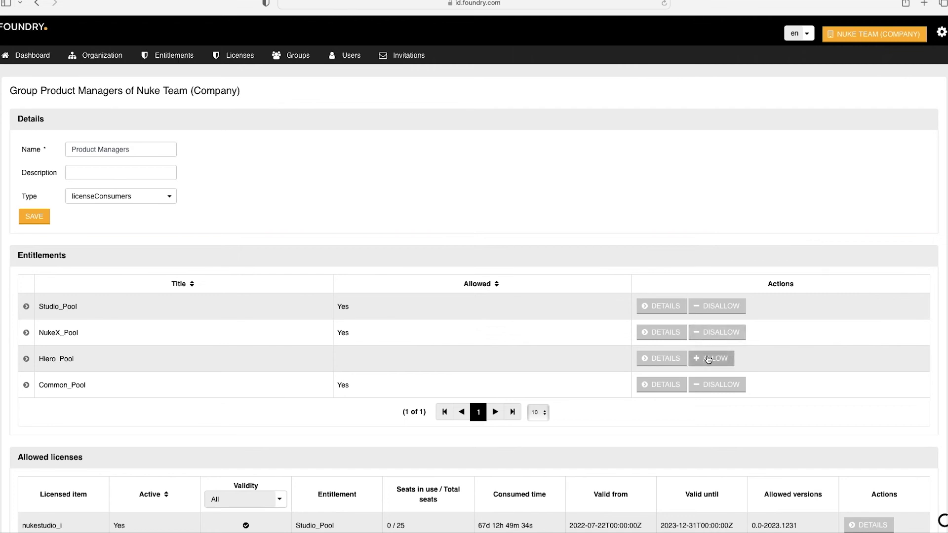